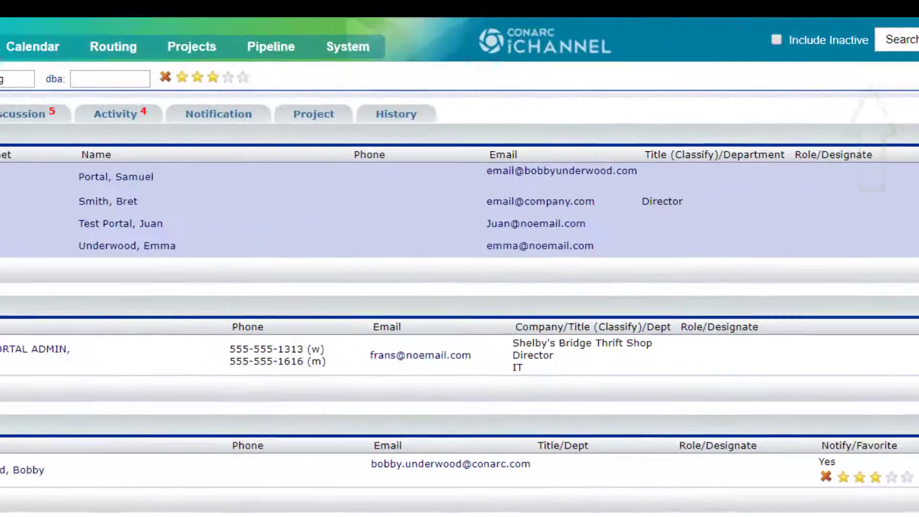
- Add and save a new SRU Training contact with the person's email address, first name and last name
click(864, 72)
click(201, 122)
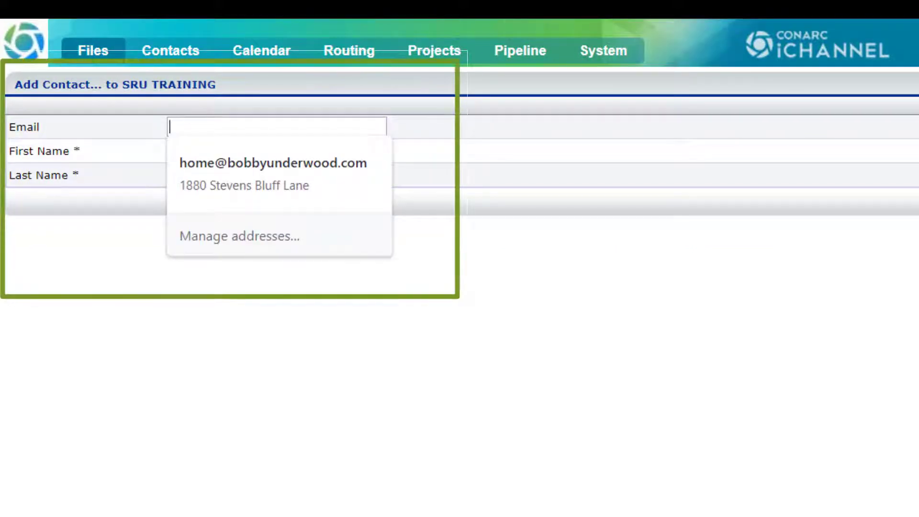
key(Tab)
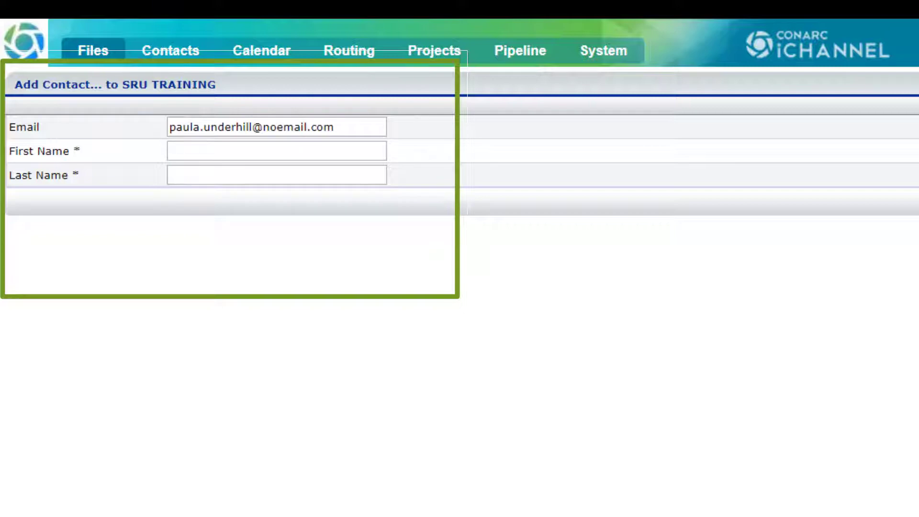
key(Tab)
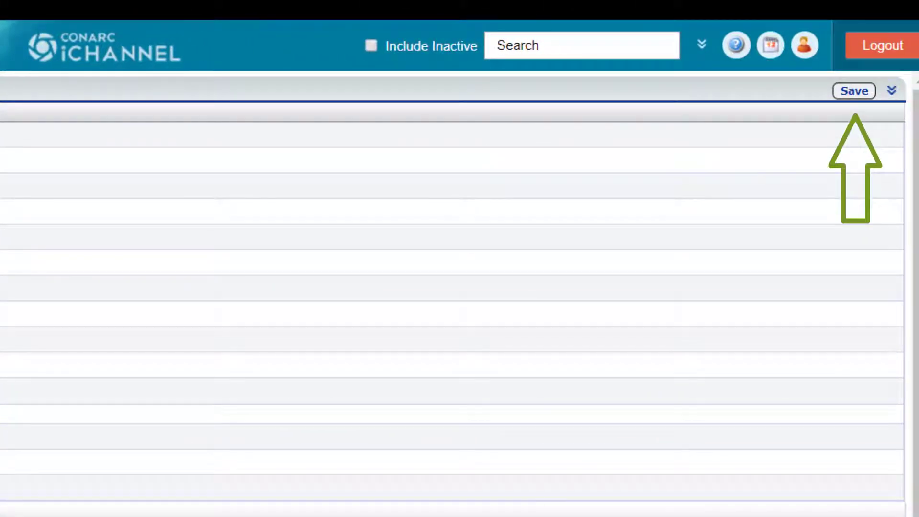
click(854, 92)
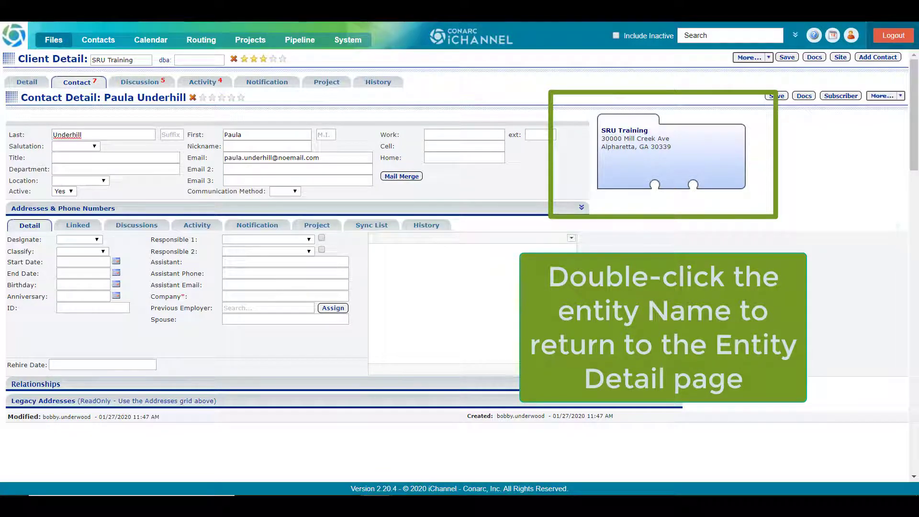
- Return to the SRU Training client record and show its list of contacts
click(618, 133)
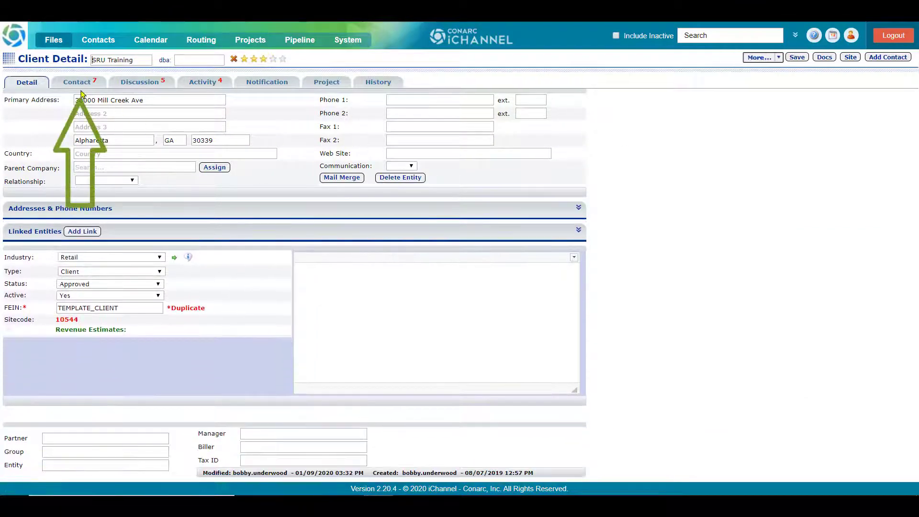
click(76, 85)
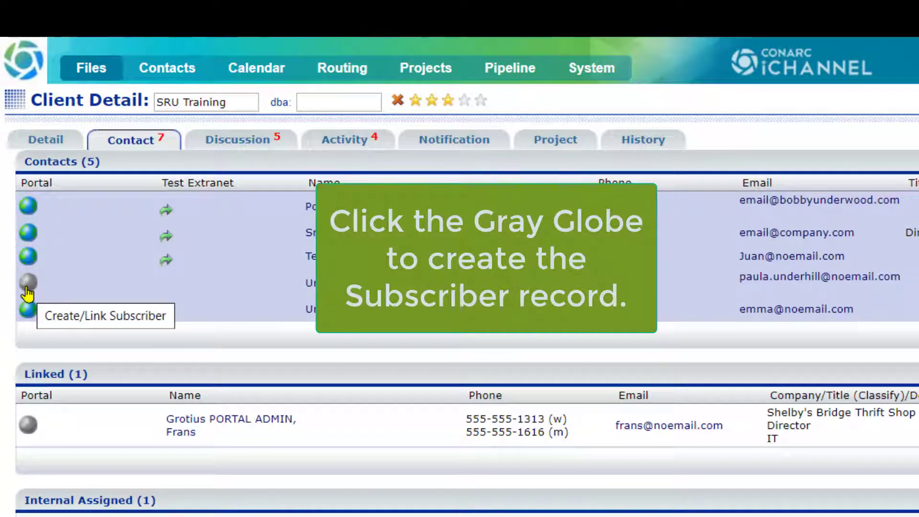
- Create a portal subscriber for the new contact with a confirmed password and save it
click(28, 289)
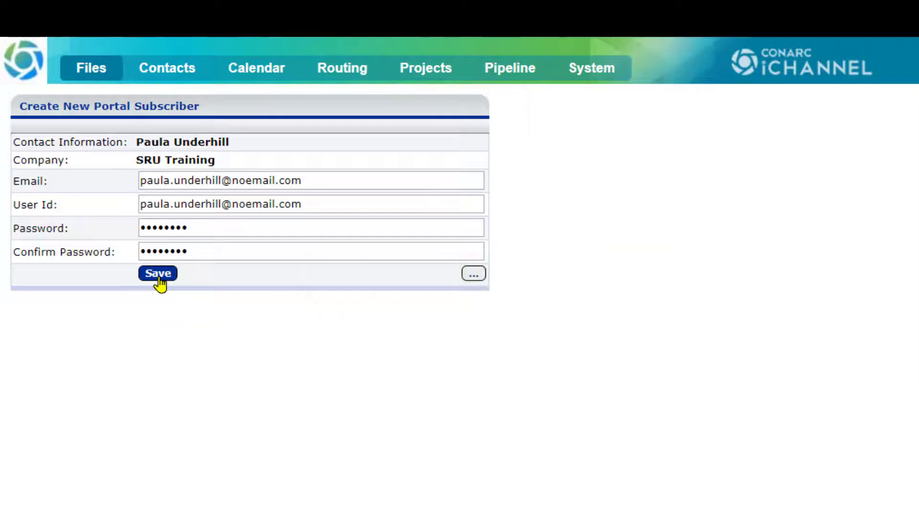
click(158, 275)
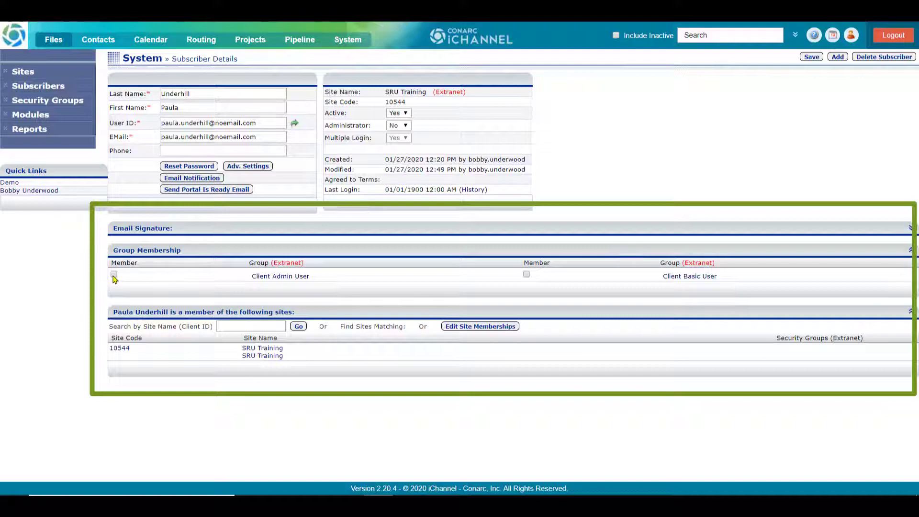
- Make the subscriber a member of the Client Basic User group and save
click(526, 275)
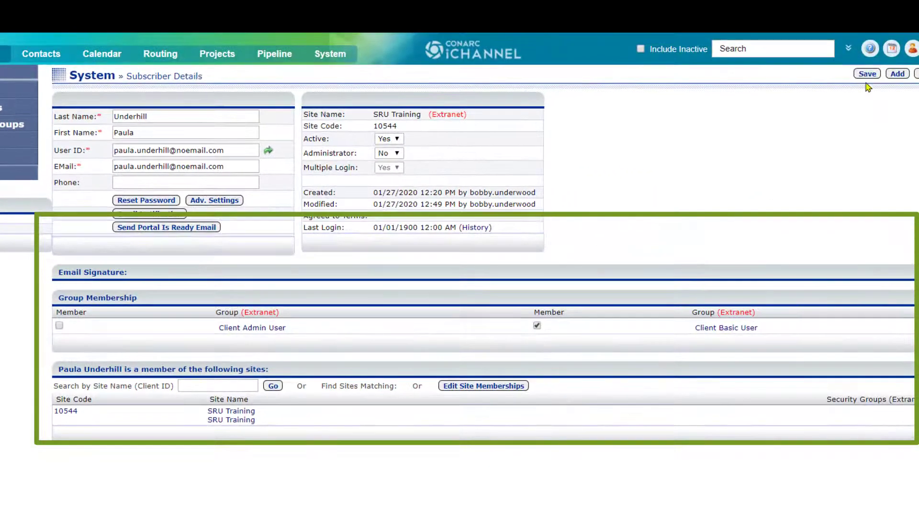
click(866, 75)
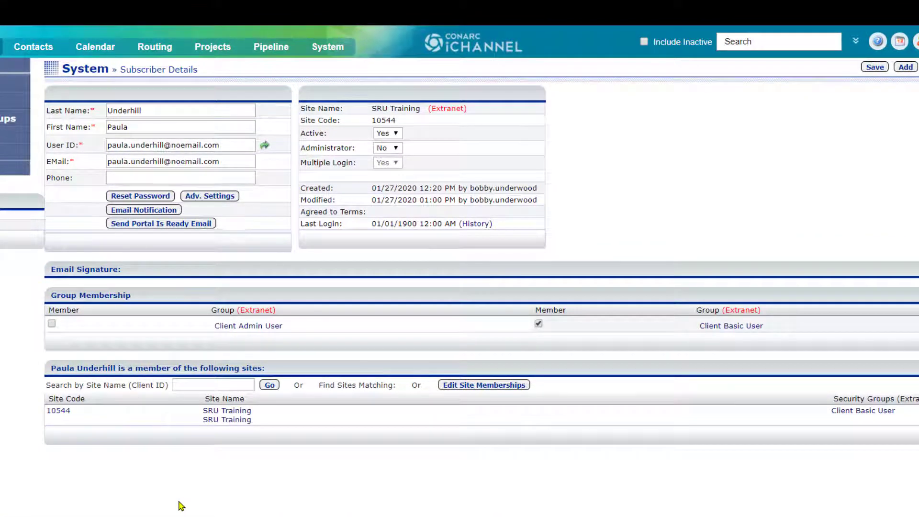
- Search subsites by site name 'shel' to find Shelby's Bridge Thrift Shop
click(189, 383)
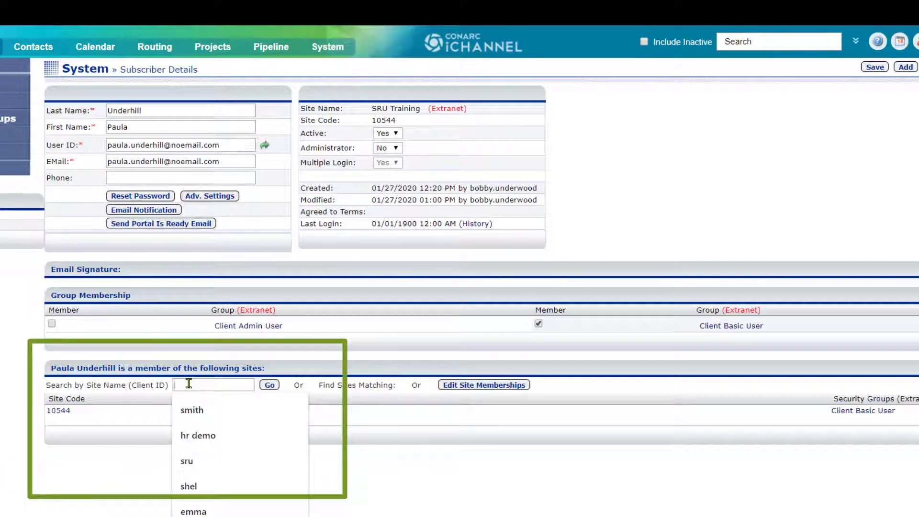
text(she)
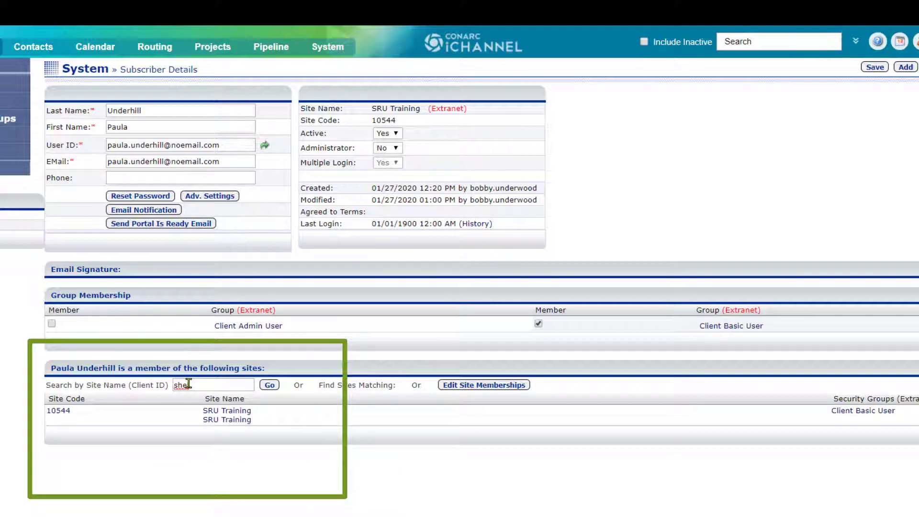
text(l)
click(268, 386)
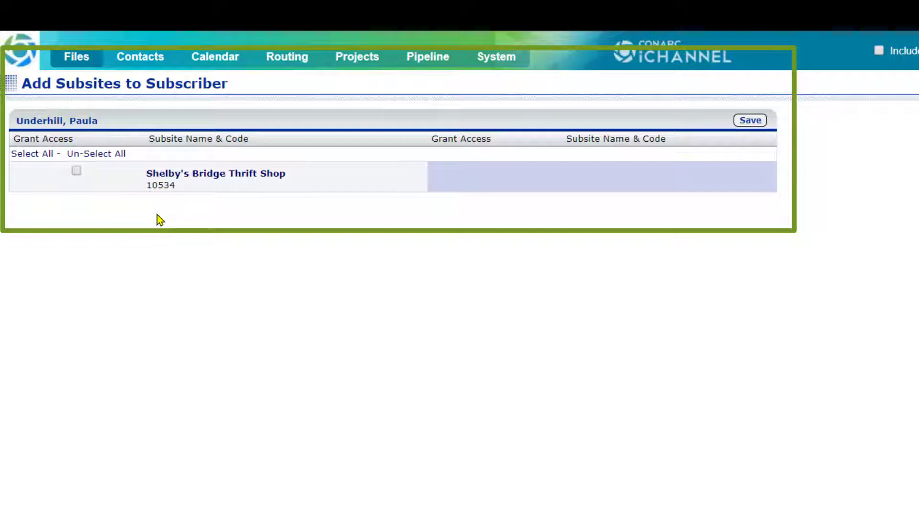
- Grant the subscriber access to Shelby's Bridge Thrift Shop (10534) and save
click(76, 172)
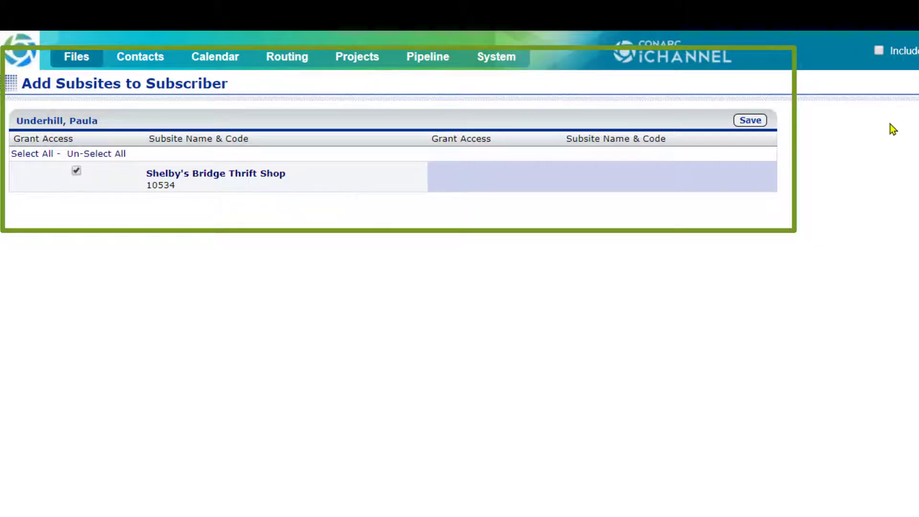
click(749, 120)
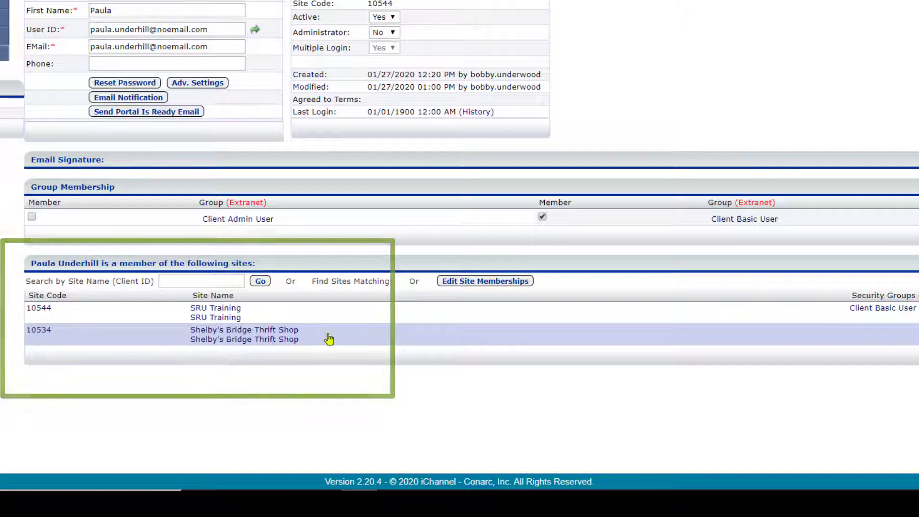
- Remove the subscriber's access to Shelby's Bridge Thrift Shop in site memberships and save
click(468, 285)
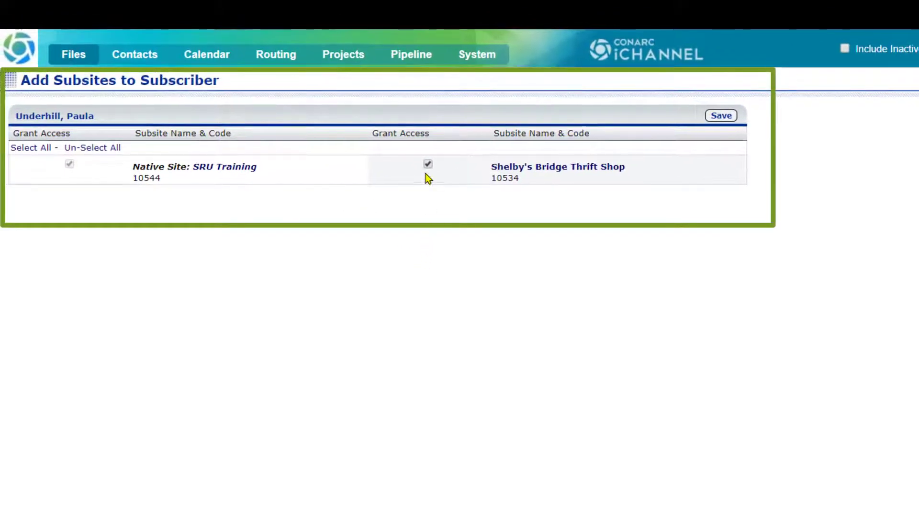
click(427, 164)
click(721, 117)
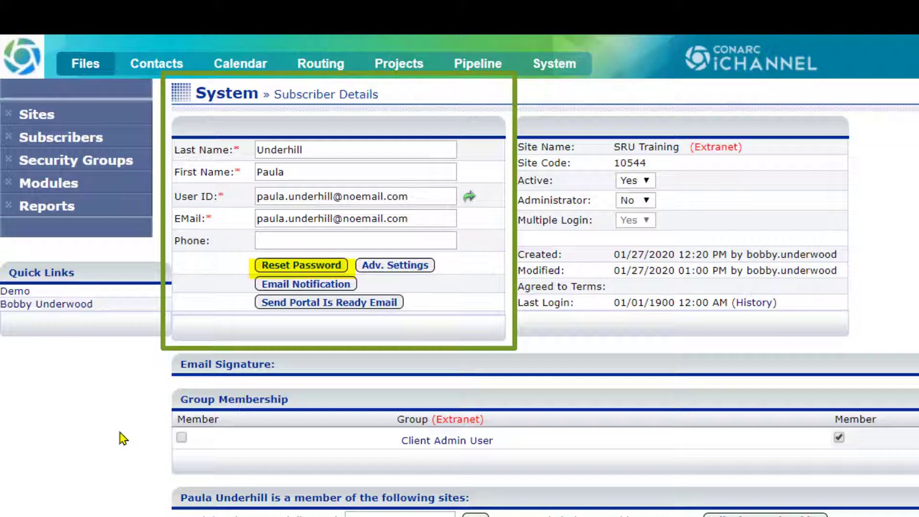
- Reset the subscriber's password, keeping the generated new password, and save
click(305, 271)
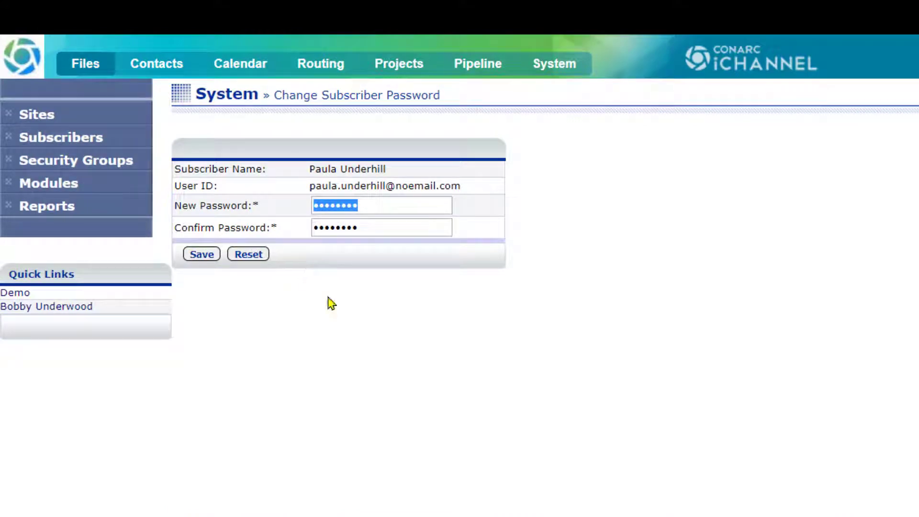
click(199, 255)
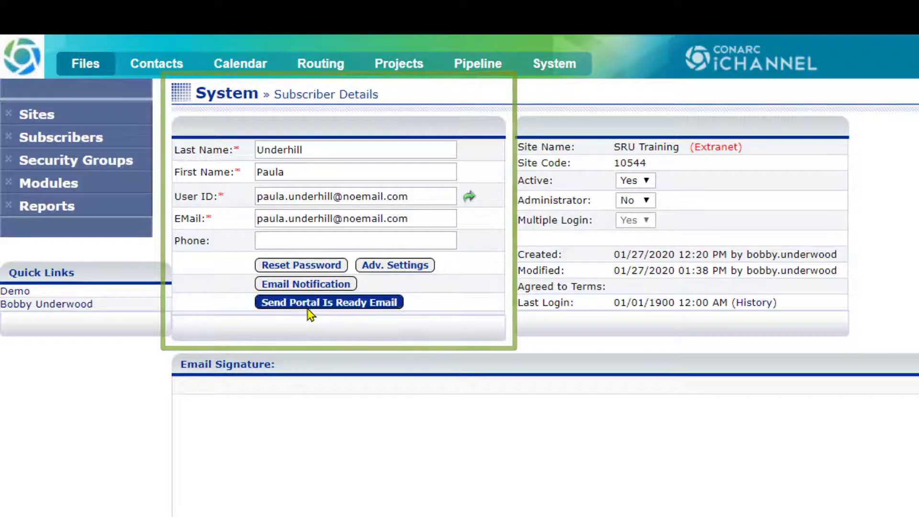
- Start a pre-filled 'Portal is ready' email addressed to the subscriber
click(308, 312)
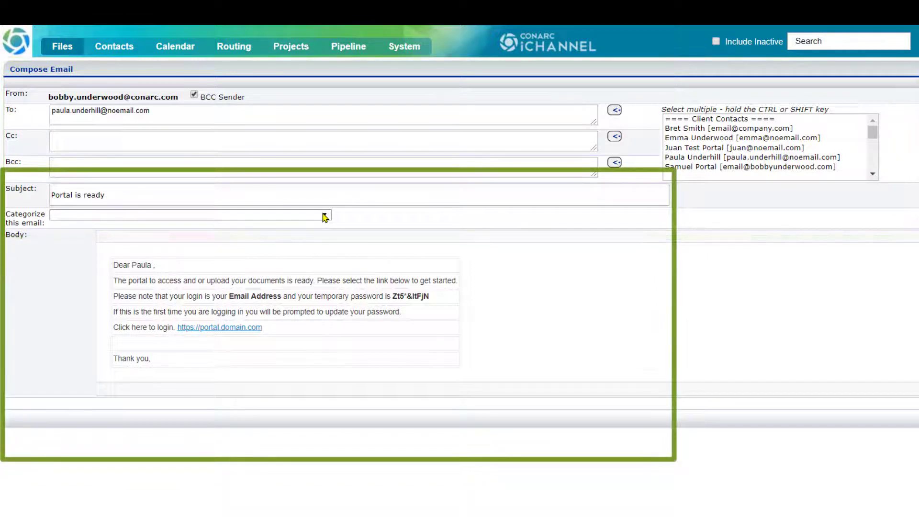
click(325, 216)
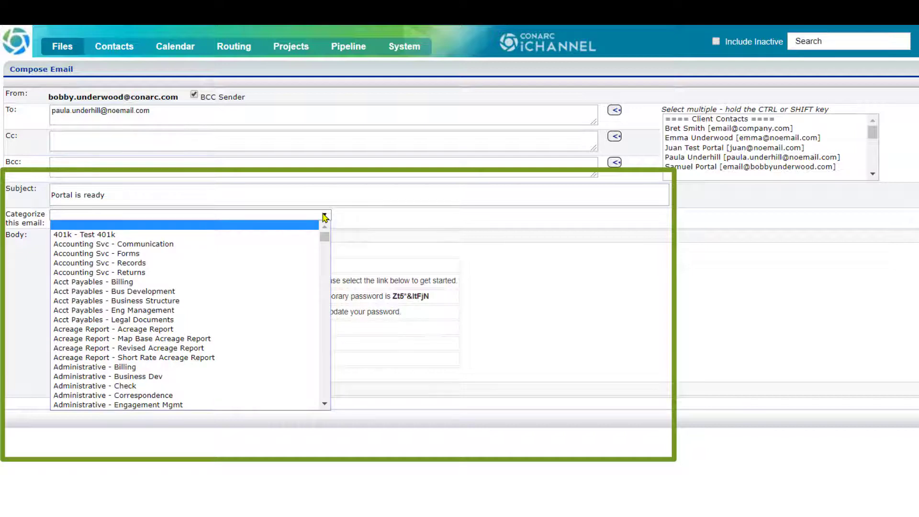
click(18, 291)
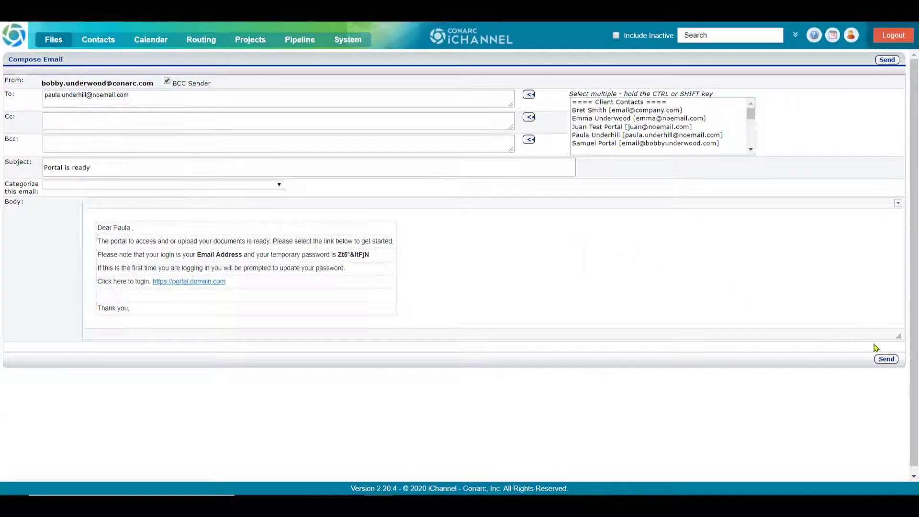
- Send the 'Portal is ready' email to the subscriber
click(886, 359)
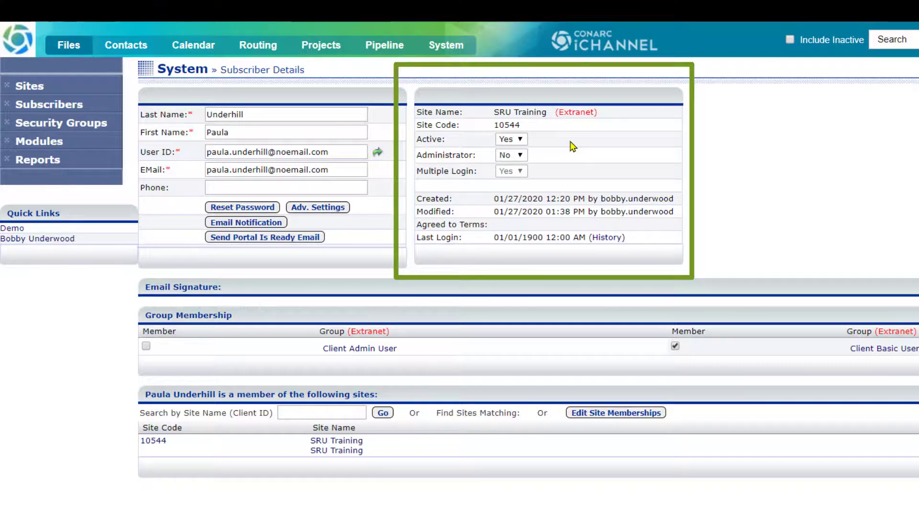
- Switch the subscriber's SRU Training Active setting to No and save it
click(520, 142)
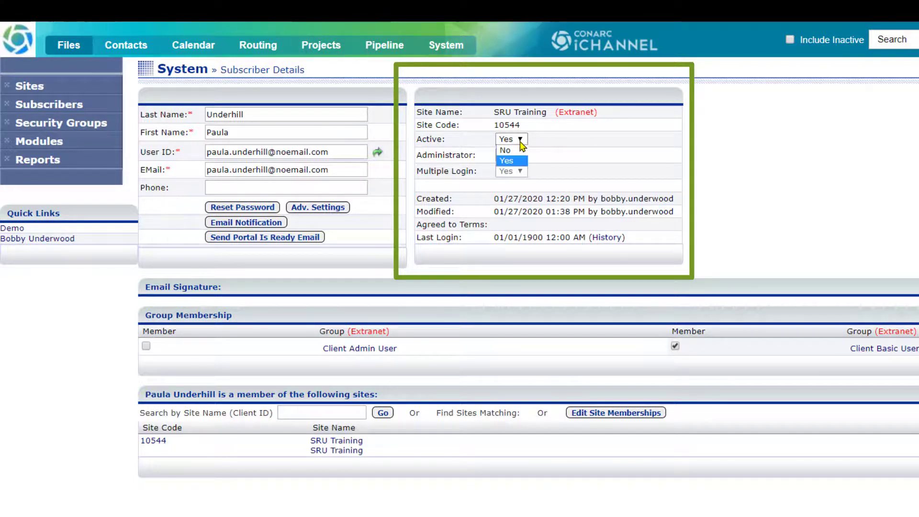
click(510, 150)
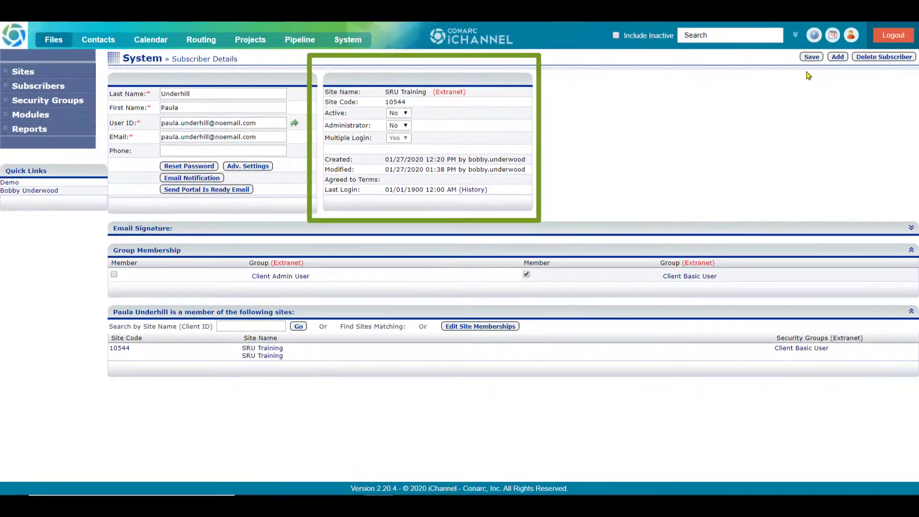
click(897, 60)
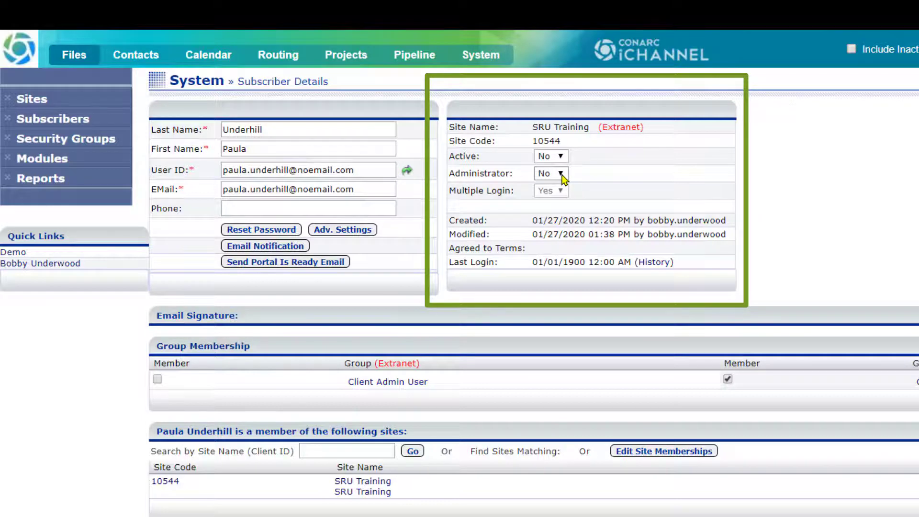
- Make the subscriber an Administrator (Yes) and save the change
click(561, 174)
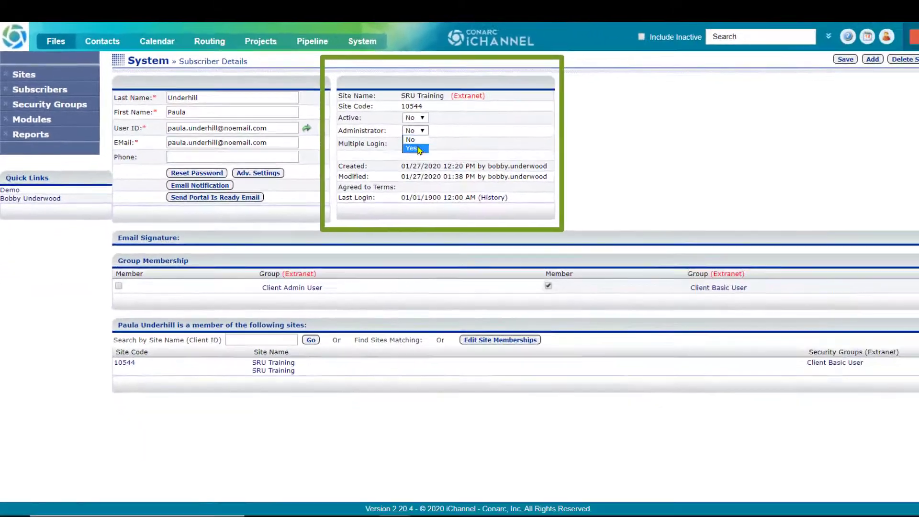
click(531, 188)
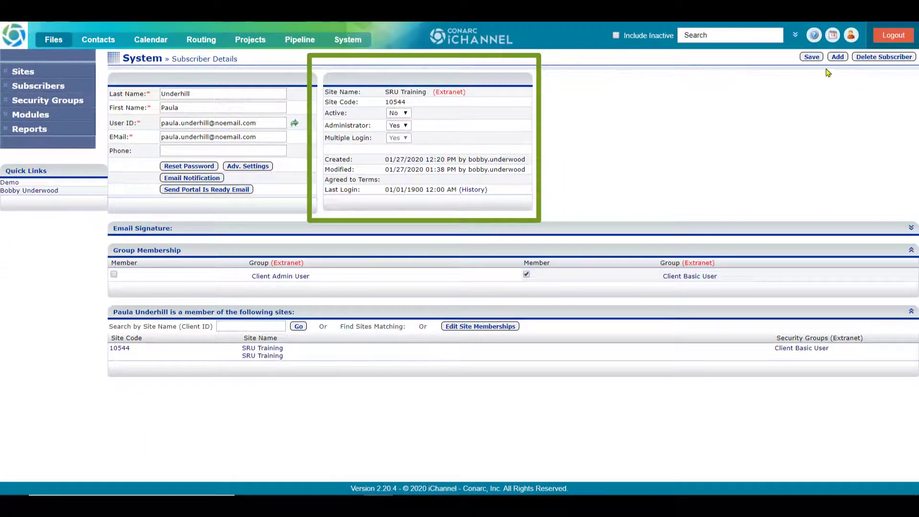
click(811, 57)
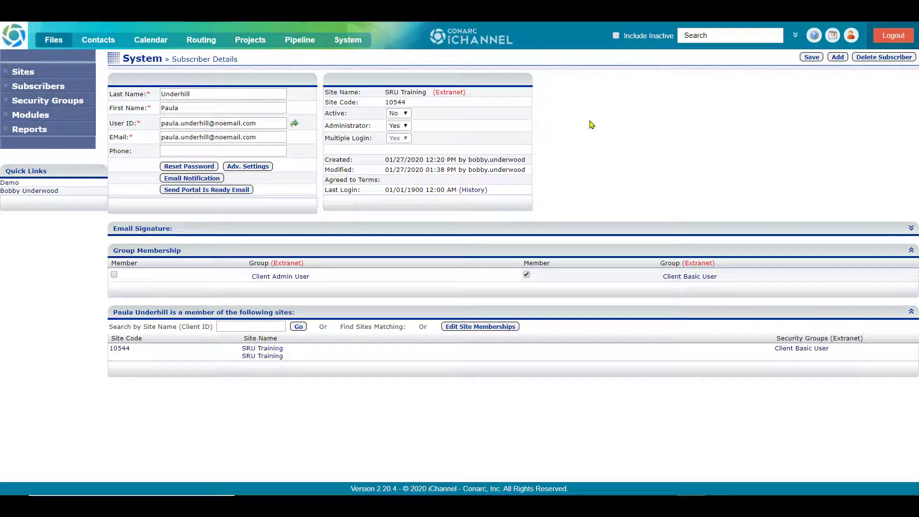
- Set Active back to Yes and Administrator back to No
click(406, 113)
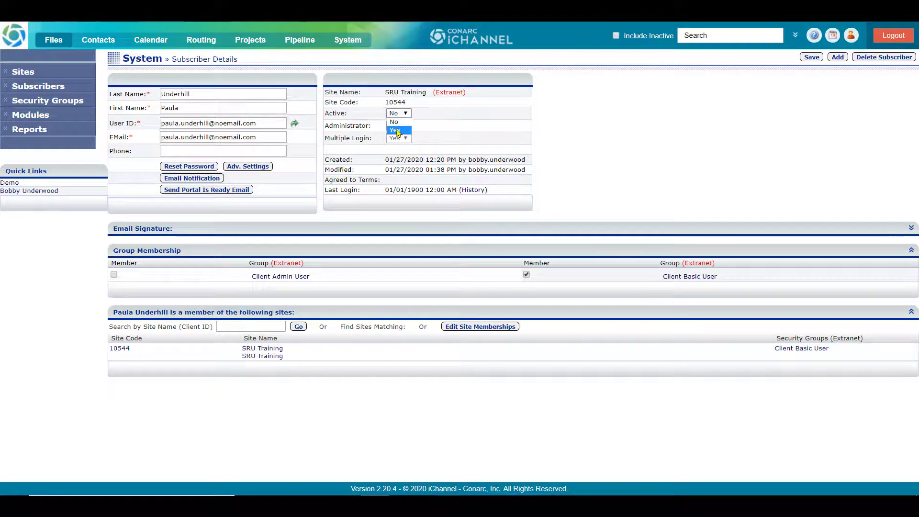
click(397, 131)
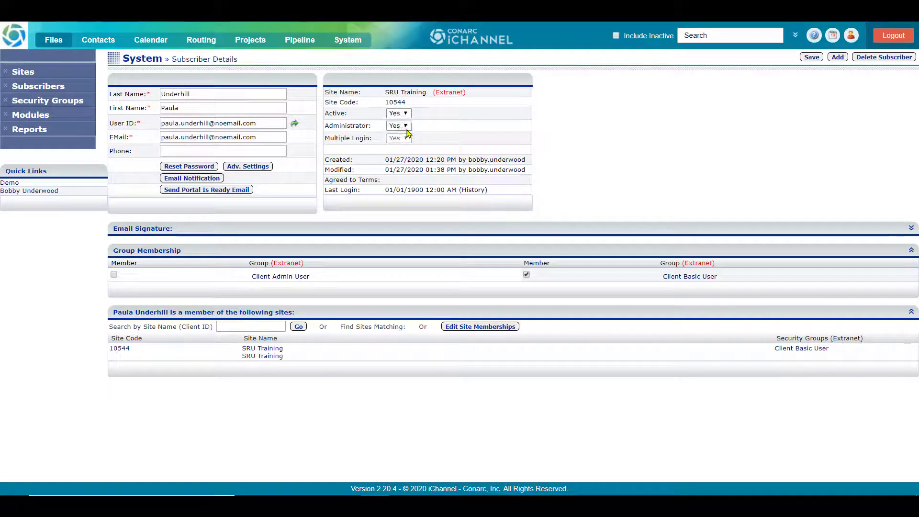
click(405, 126)
click(394, 135)
- Save the Subscriber Details as Active Yes, Administrator No, updating Modified to 01/27/2020 02:08 PM
click(812, 57)
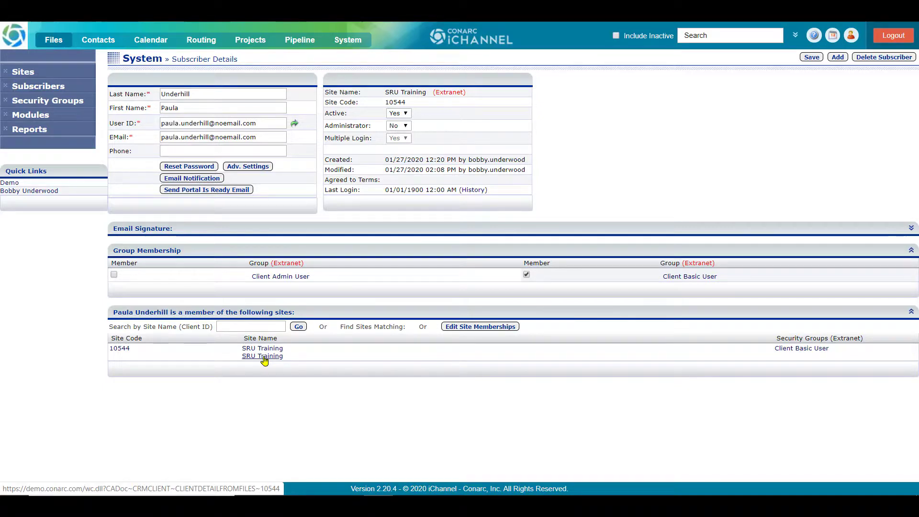
- Open the SRU Training client's Contact tab and check the new subscriber's portal access status
click(264, 356)
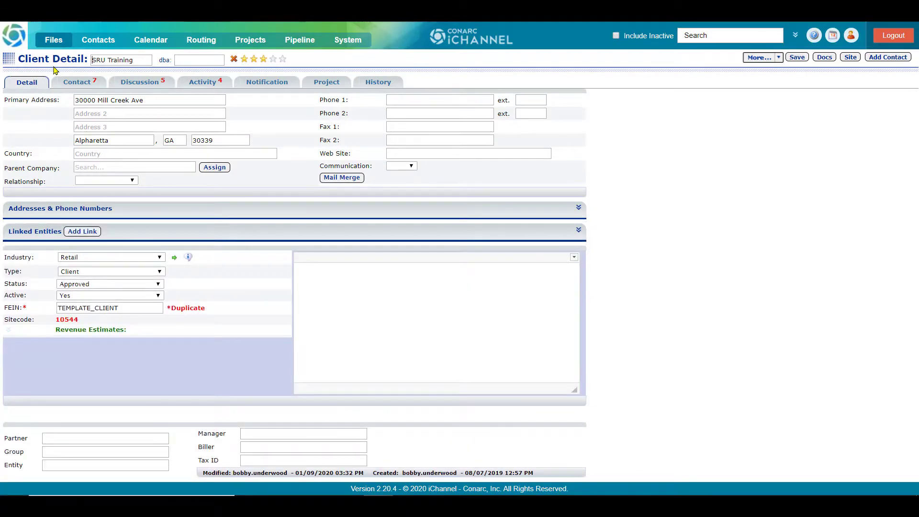
click(75, 85)
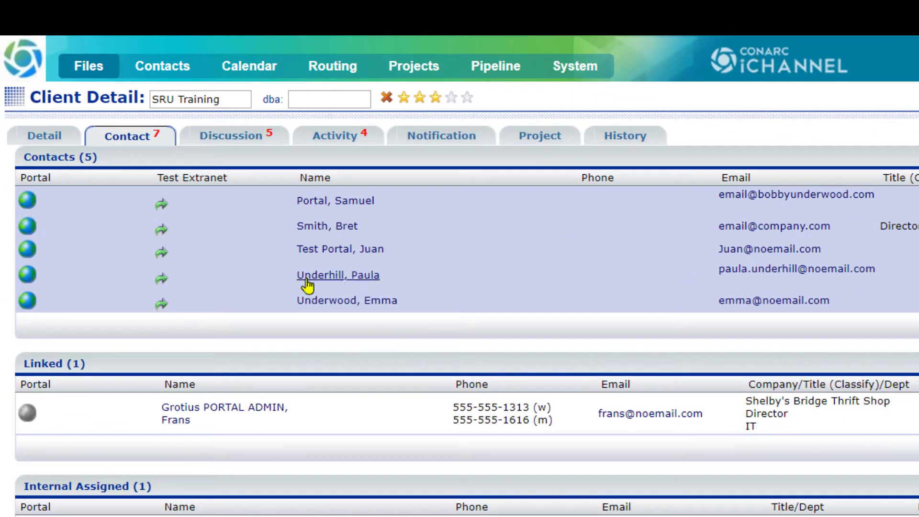
mouse_move(26, 287)
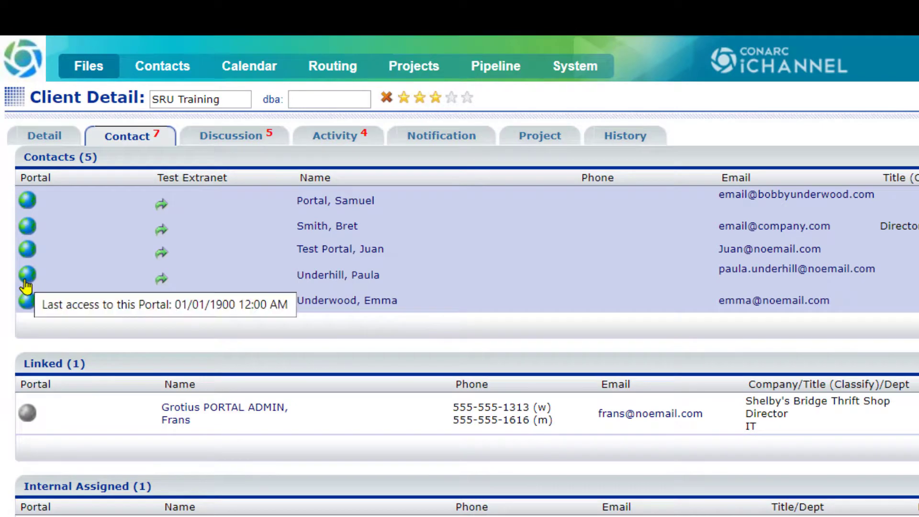